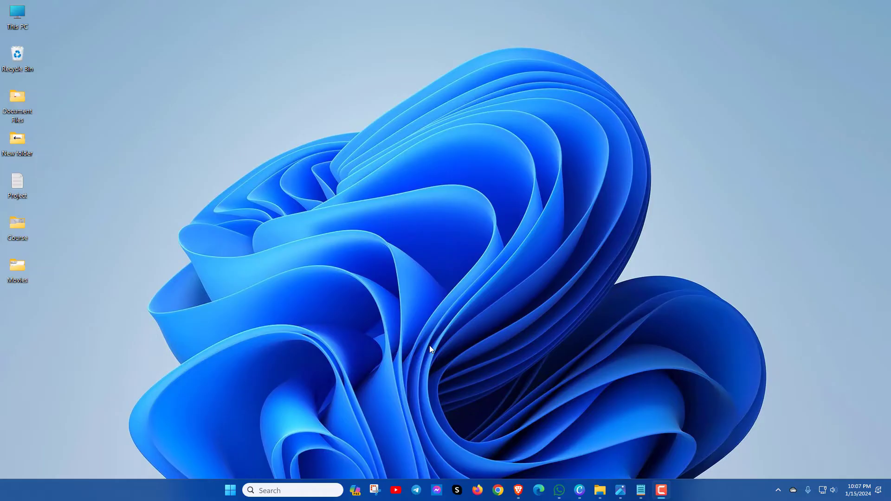
# Step: Open Control Panel's installed programs list and bring up Google Chrome's uninstall option
pyautogui.click(294, 486)
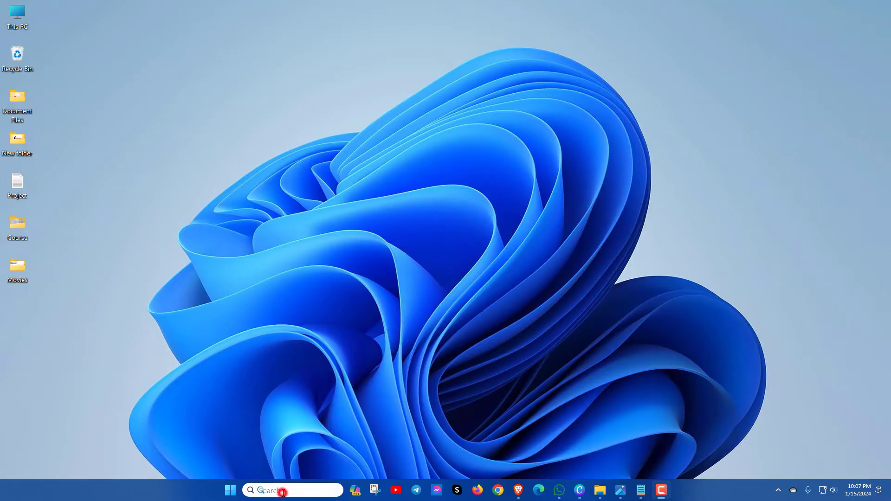
pyautogui.write('control panel')
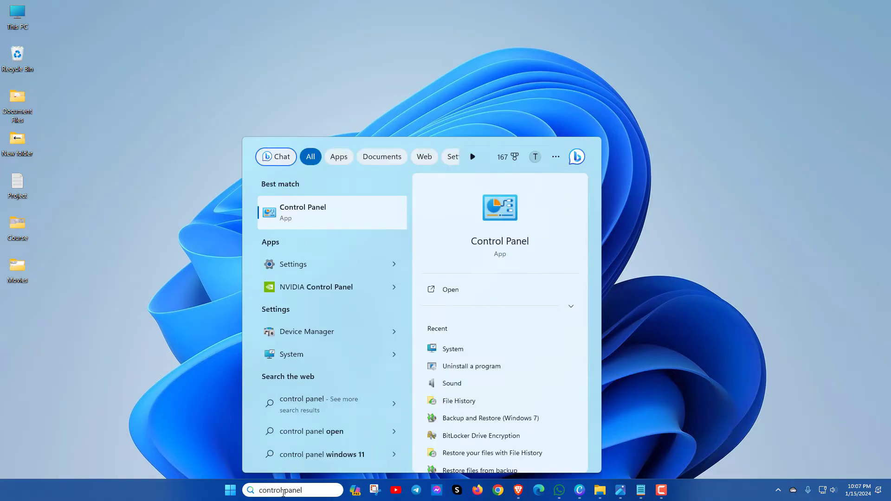
pyautogui.click(296, 218)
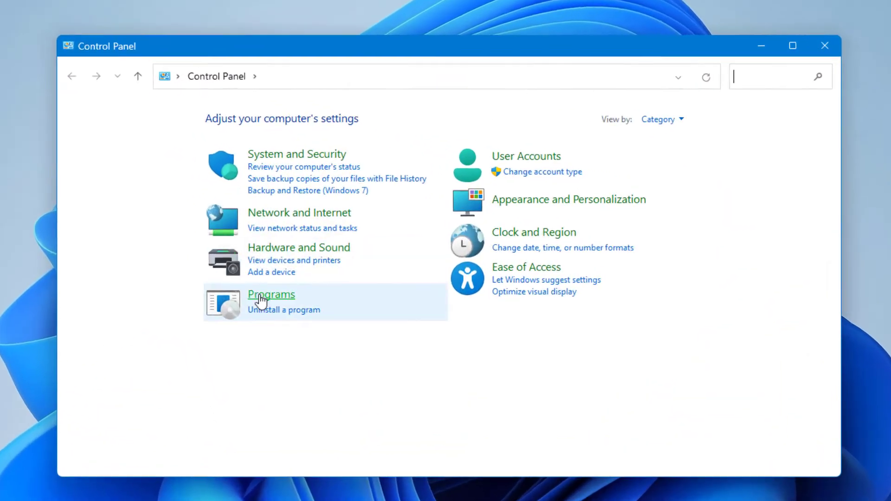
pyautogui.click(283, 311)
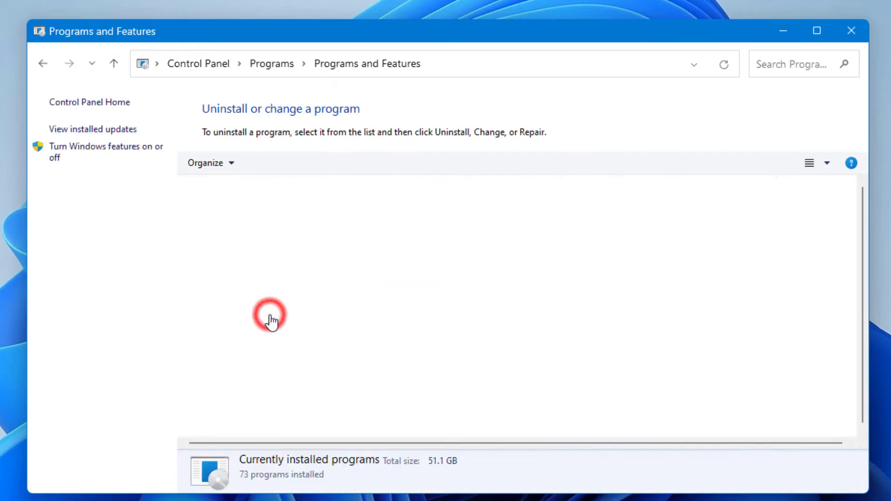
pyautogui.click(270, 319)
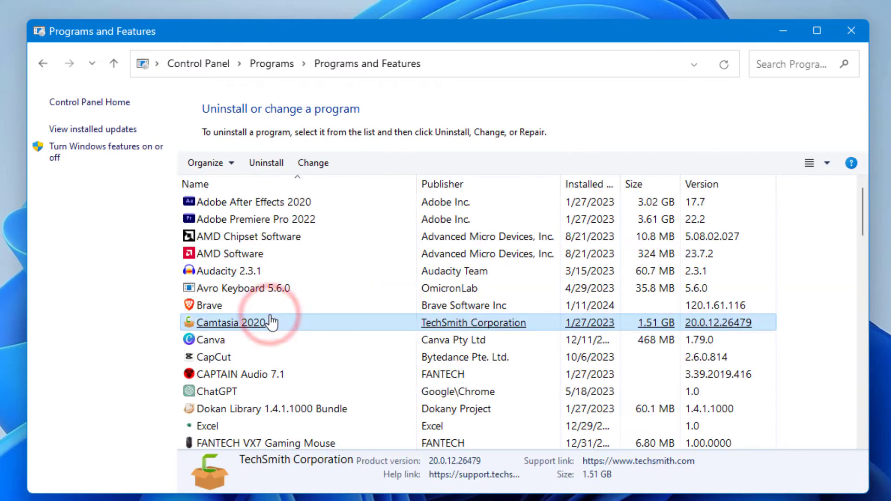
pyautogui.scroll(-5, 265, 302)
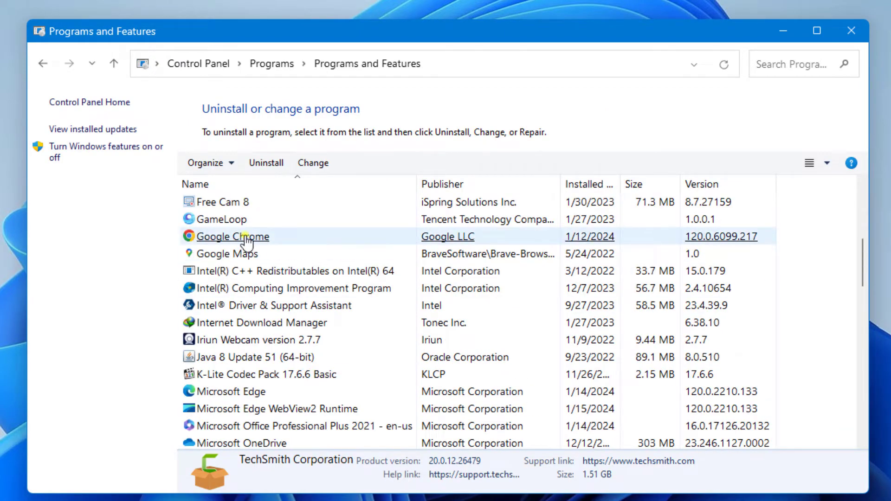
pyautogui.rightClick(246, 238)
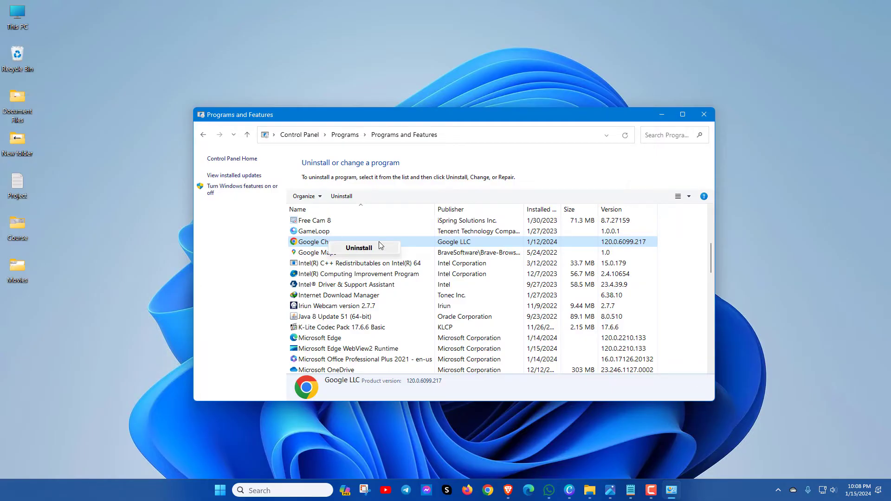
pyautogui.click(702, 117)
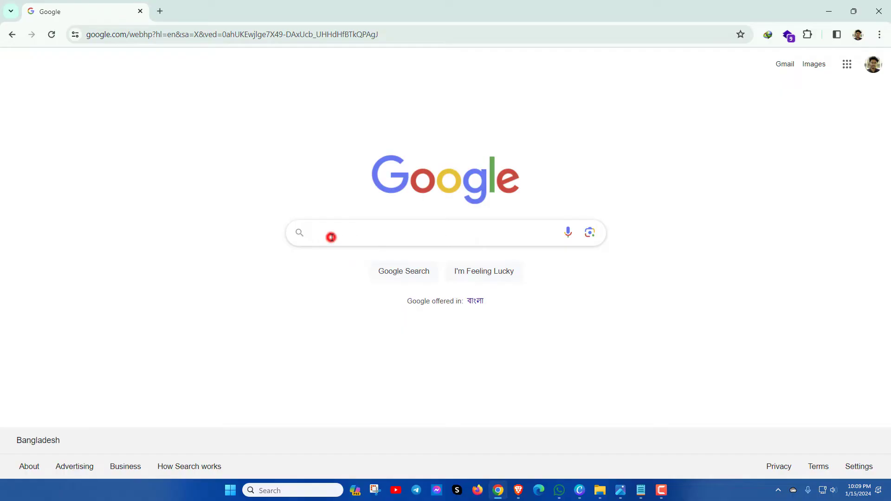
# Step: Search Google for 'visual c++ redistributable for visual studio 2013' and open Microsoft's result in a new tab
pyautogui.click(330, 236)
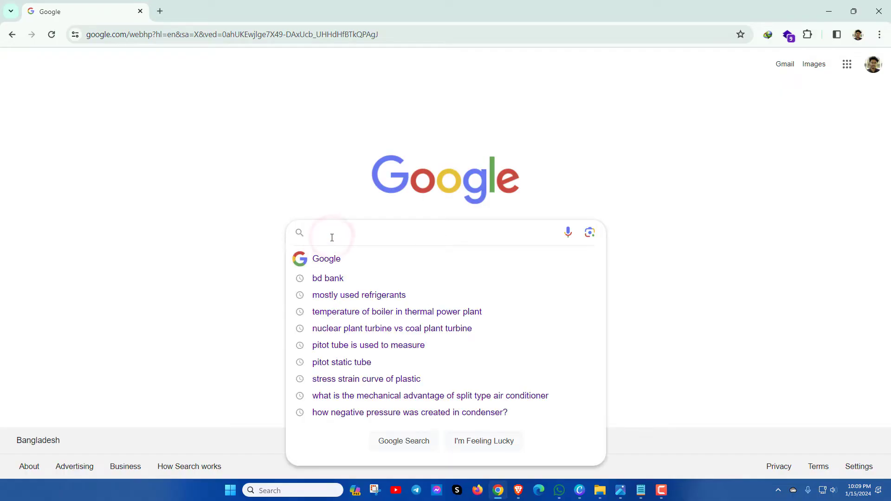
pyautogui.write('visual c++')
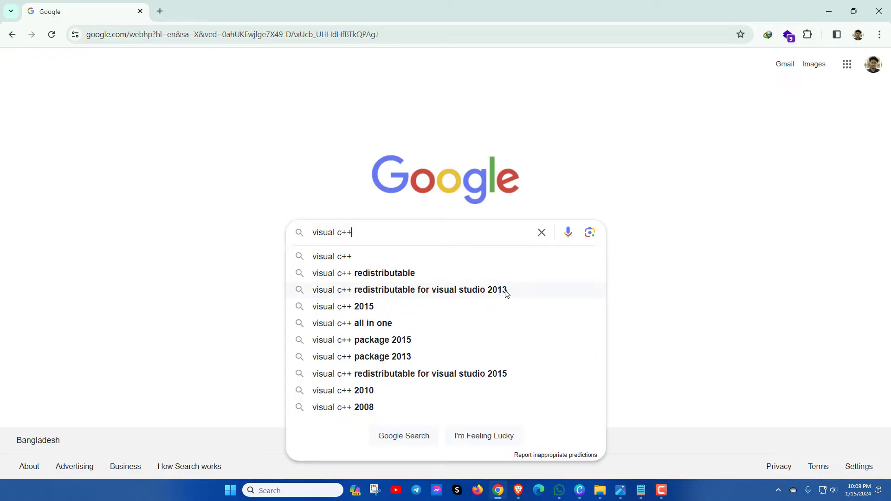
pyautogui.click(509, 294)
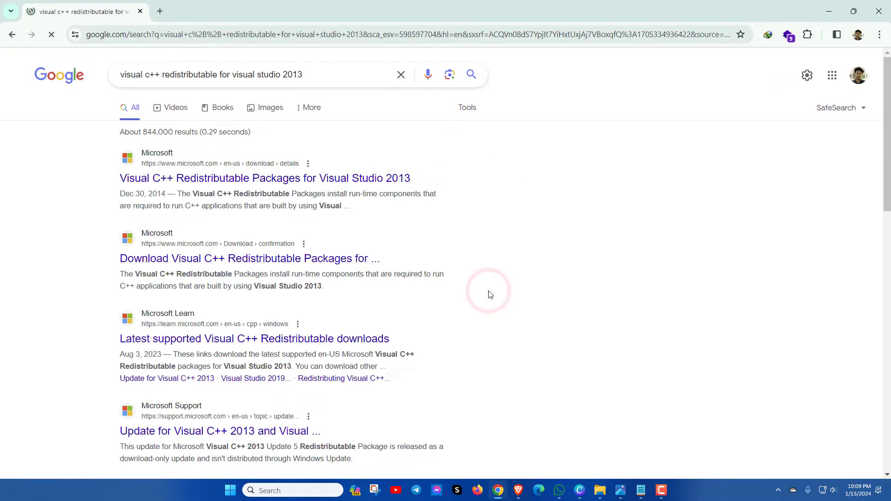
pyautogui.middleClick(236, 182)
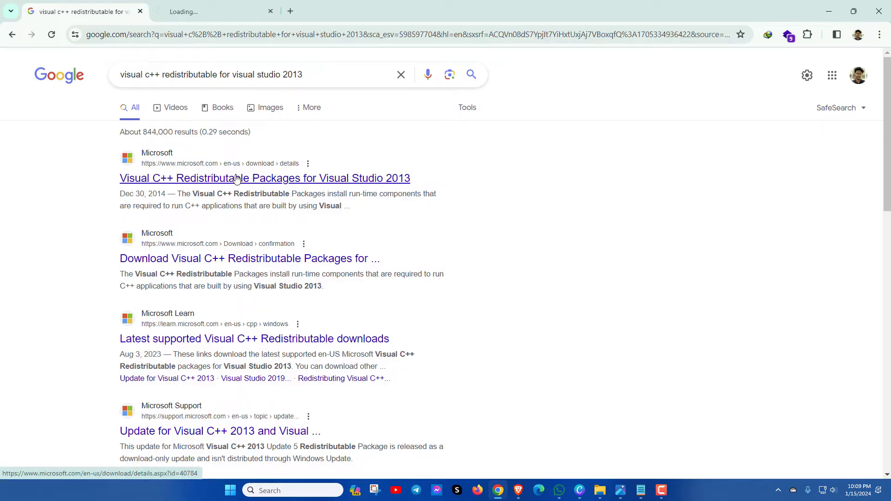
# Step: On the Microsoft download page, keep English as the download language
pyautogui.click(184, 11)
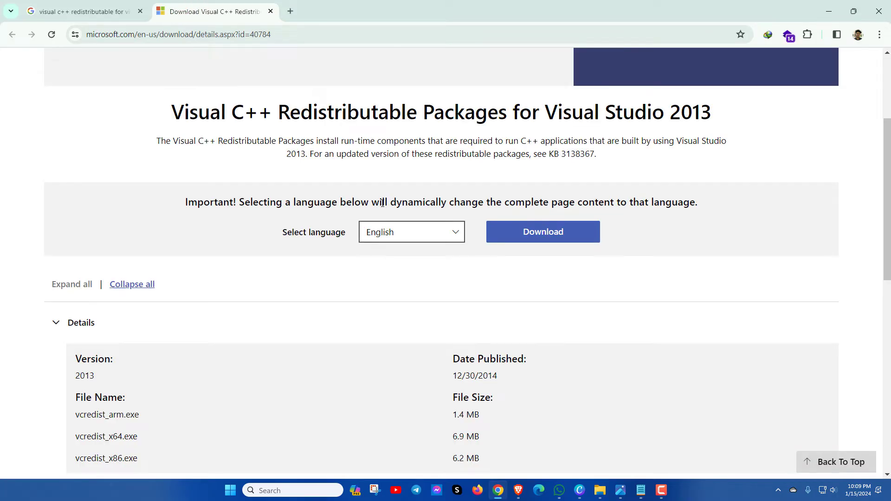
pyautogui.scroll(-1, 383, 204)
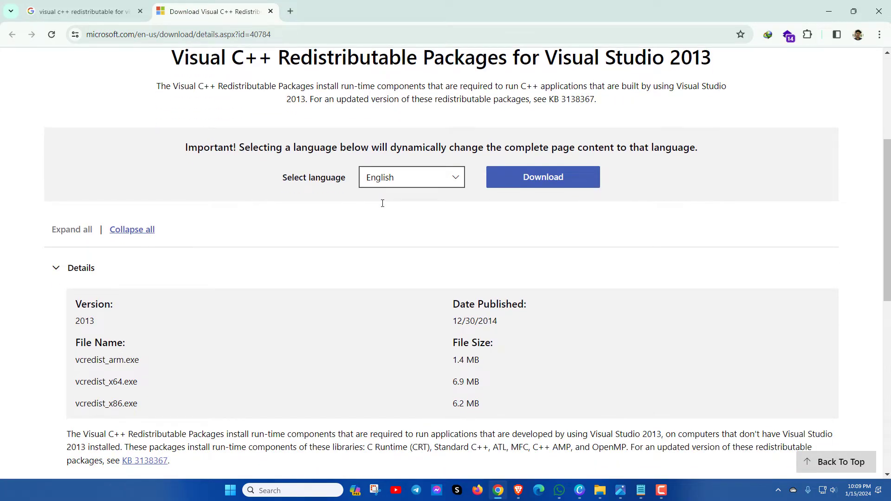
pyautogui.scroll(1, 383, 206)
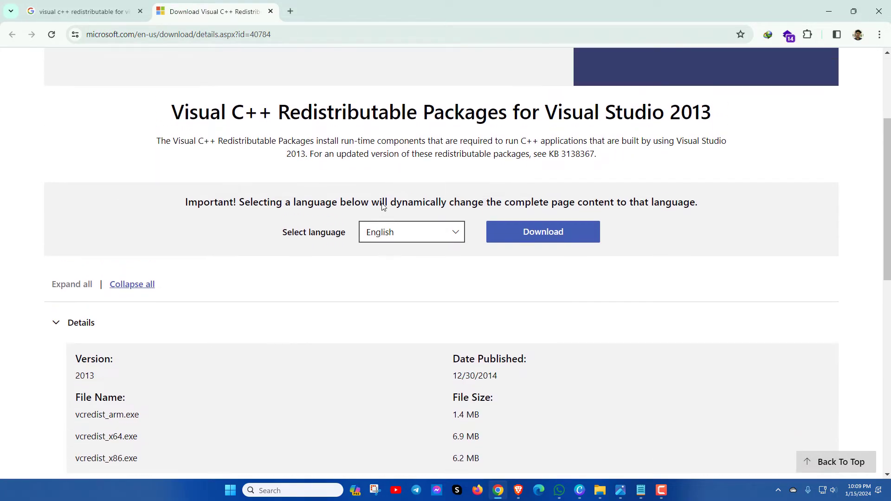
pyautogui.click(388, 237)
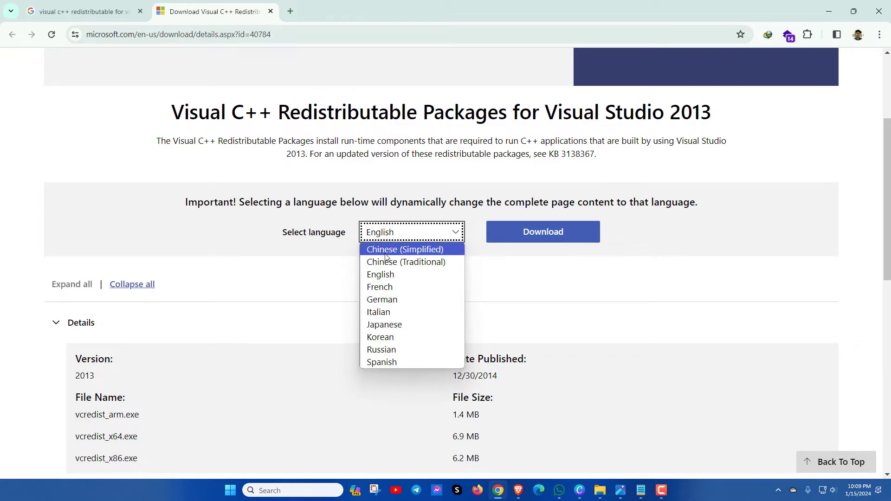
pyautogui.click(383, 274)
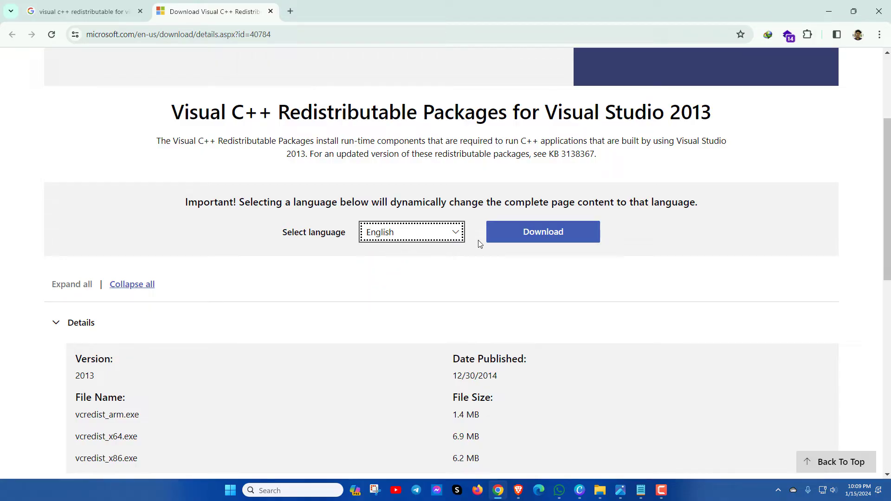
# Step: Select vcredist_x64.exe and vcredist_x86.exe (13.1 MB total) and download them
pyautogui.click(531, 234)
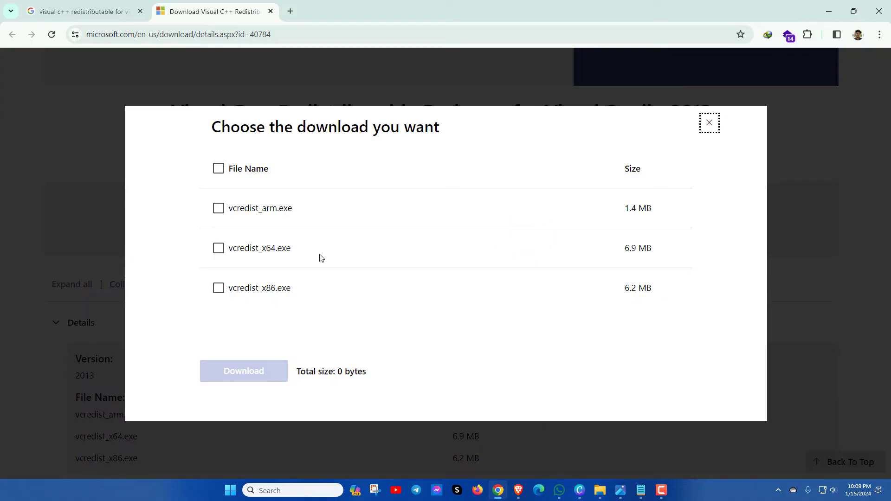
pyautogui.click(219, 249)
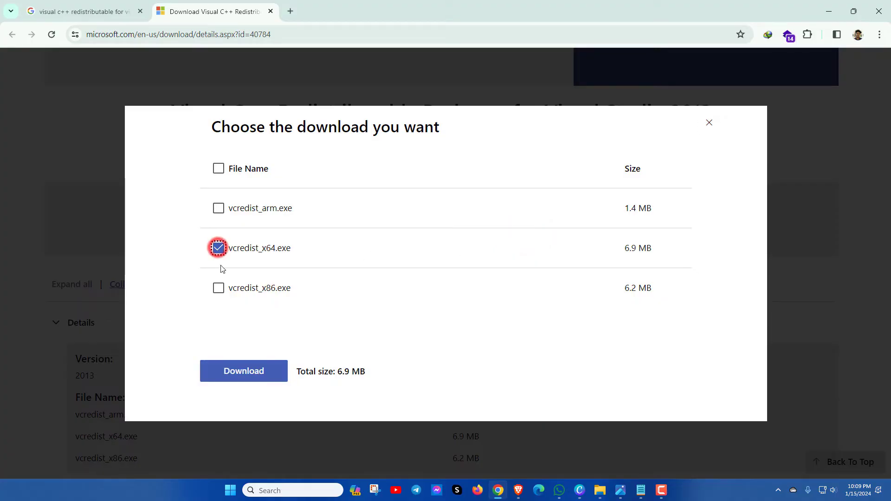
pyautogui.click(219, 289)
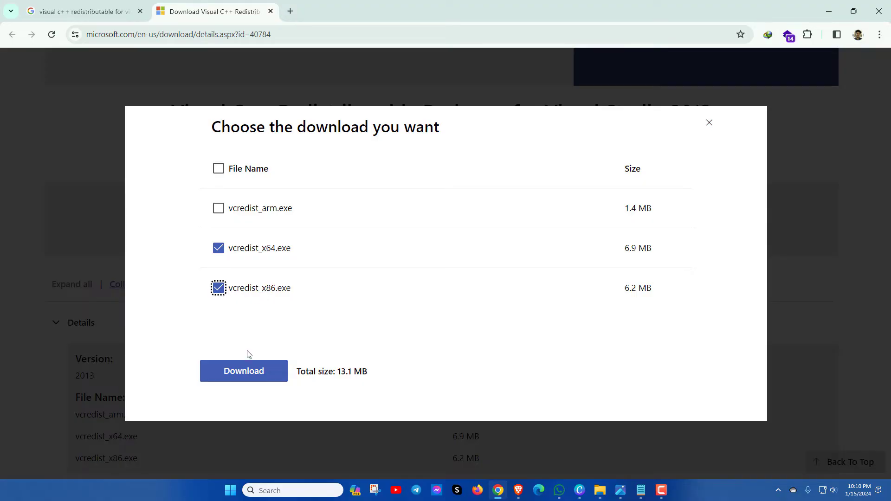
pyautogui.click(236, 374)
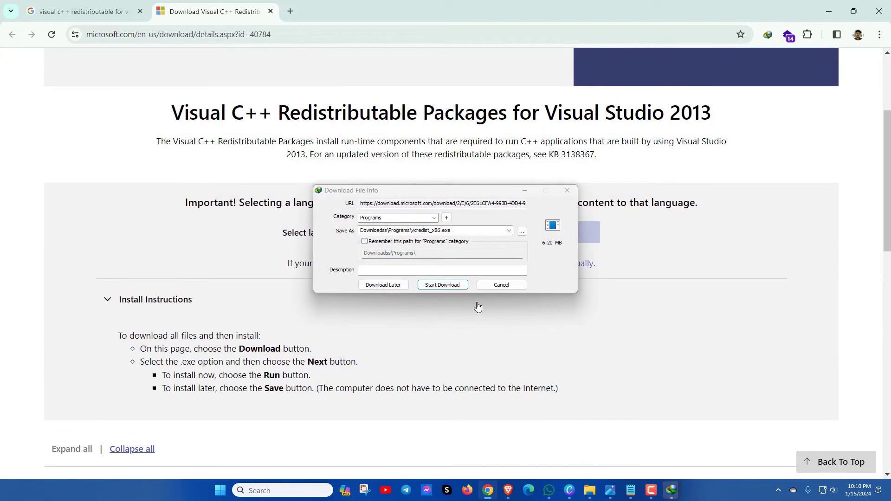
# Step: Save vcredist_x86.exe, then accept the license and install the x64 Visual C++ 2013 redistributable
pyautogui.click(445, 285)
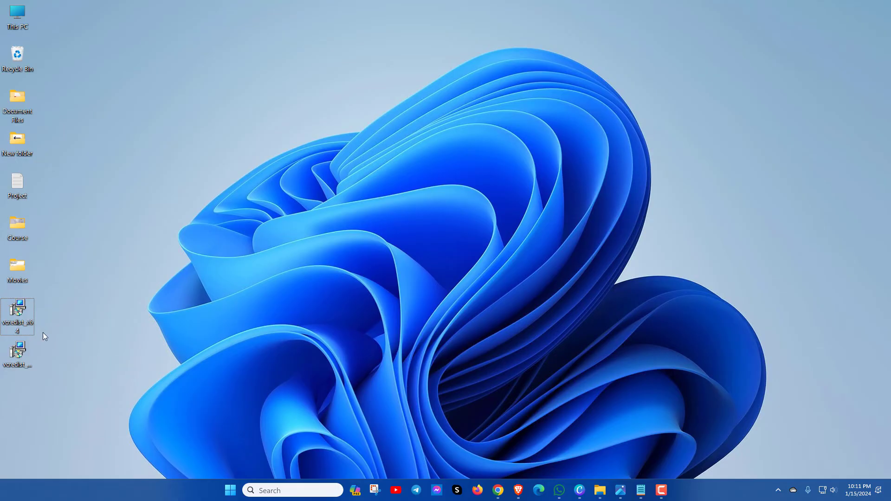
pyautogui.moveTo(20, 320)
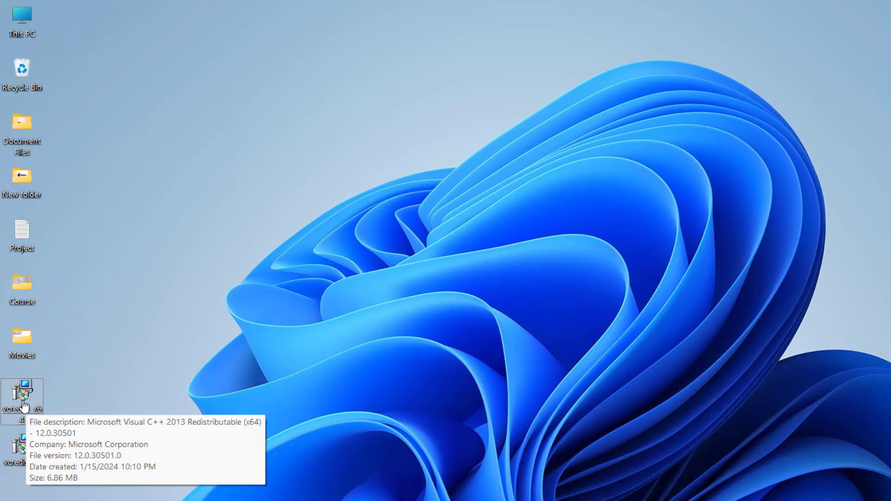
pyautogui.doubleClick(24, 407)
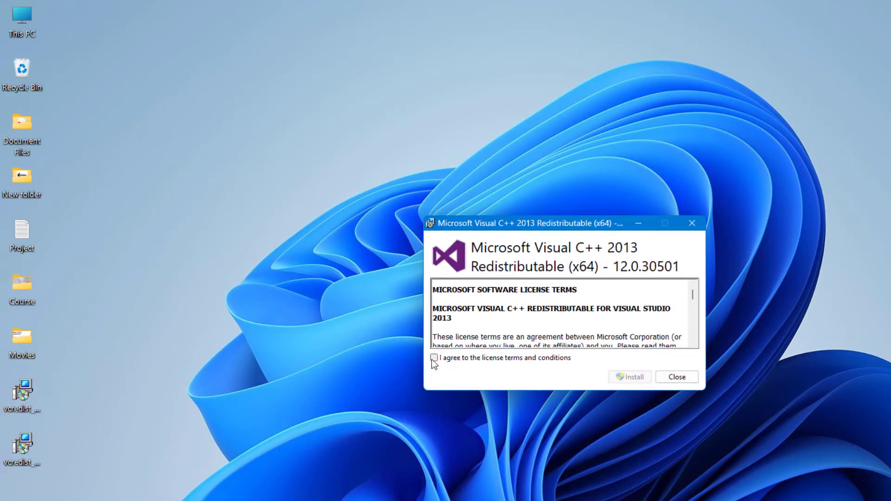
pyautogui.click(434, 358)
pyautogui.click(622, 377)
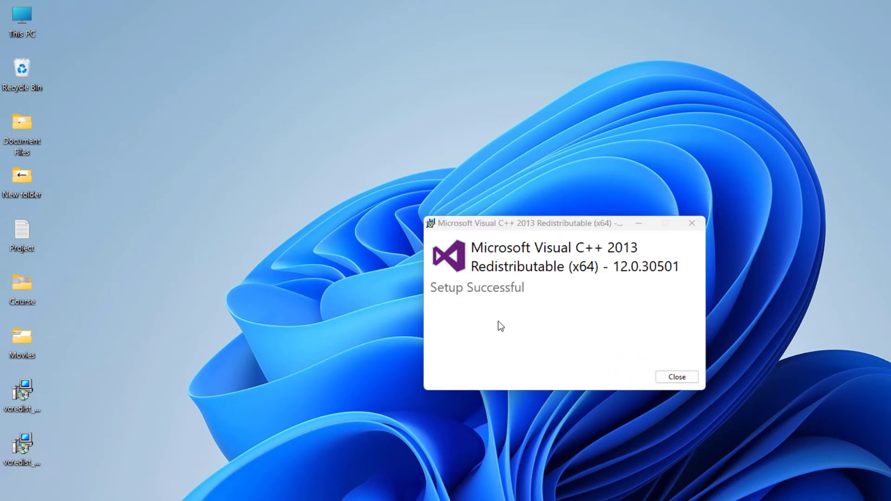
pyautogui.click(691, 224)
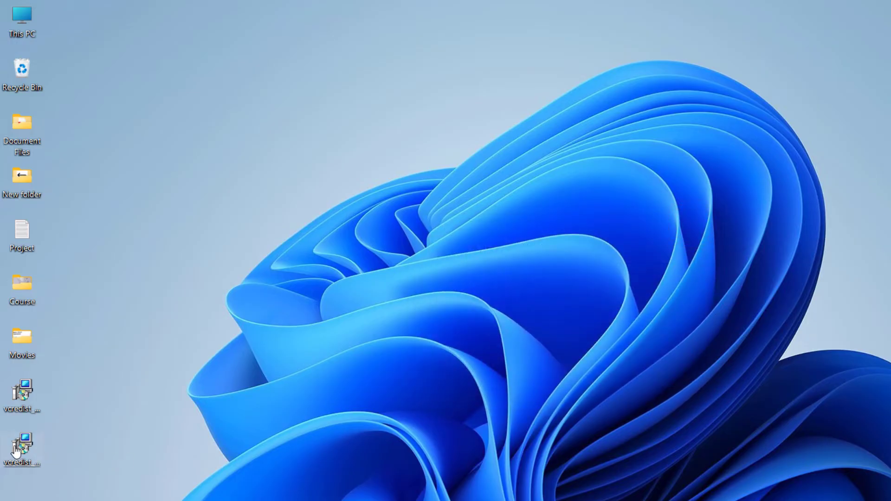
# Step: Accept the licence terms and install the x86 Visual C++ 2013 redistributable
pyautogui.doubleClick(17, 450)
pyautogui.click(434, 358)
pyautogui.click(620, 377)
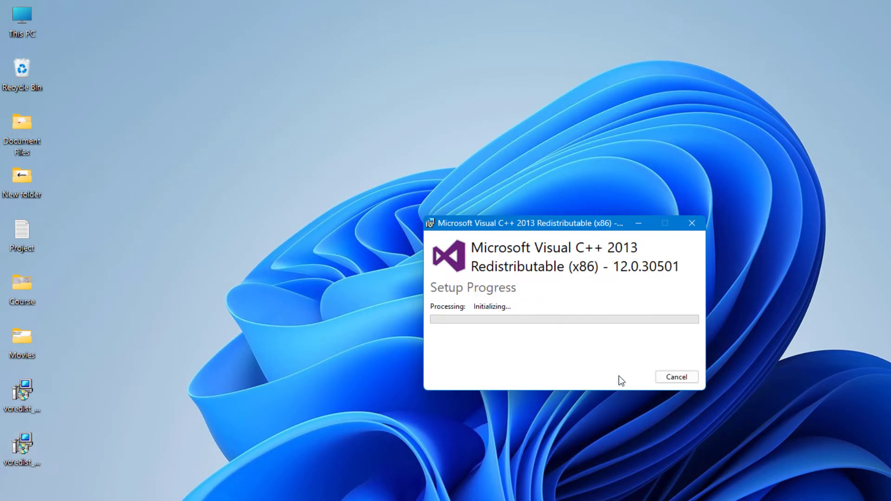
pyautogui.click(665, 378)
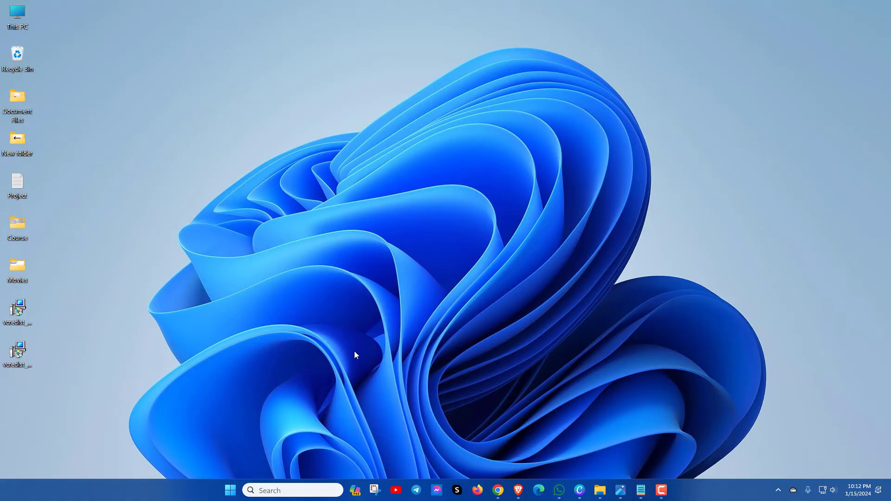
# Step: Run 'regsvr32 ADVAPI32.dll' as administrator, dismiss the DllRegisterServer error, and close Command Prompt
pyautogui.click(288, 488)
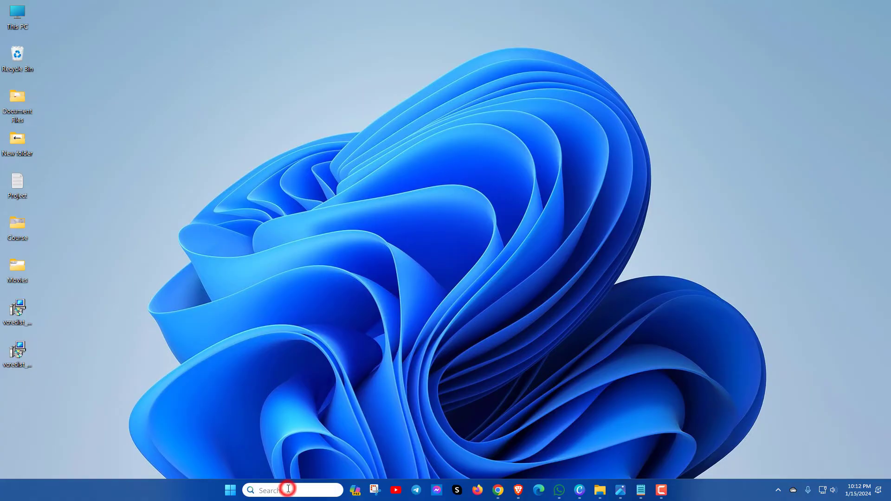
pyautogui.write('cmd')
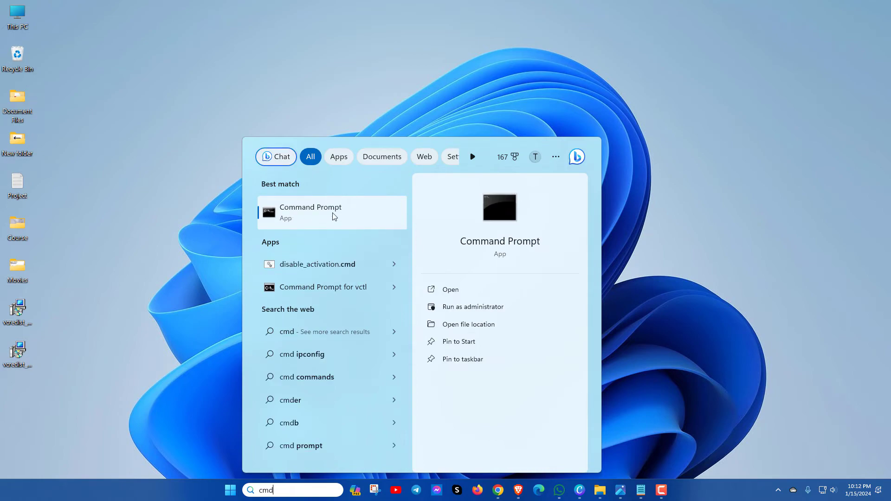
pyautogui.rightClick(316, 215)
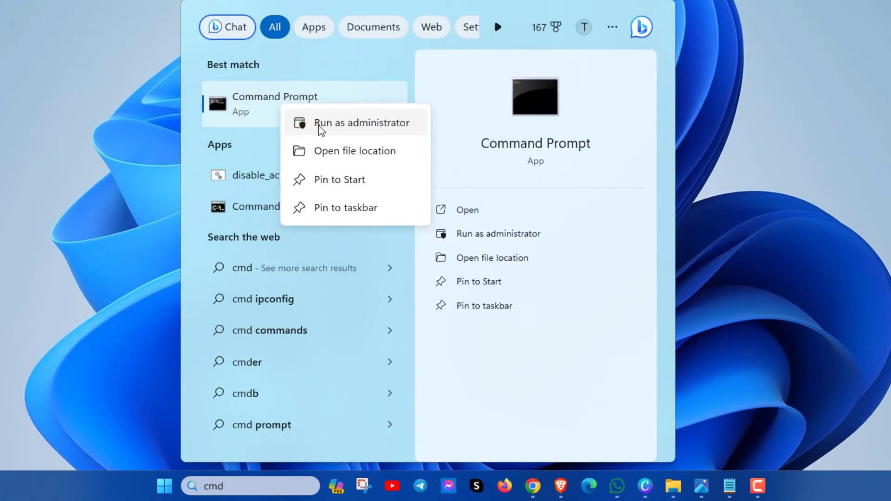
pyautogui.click(355, 126)
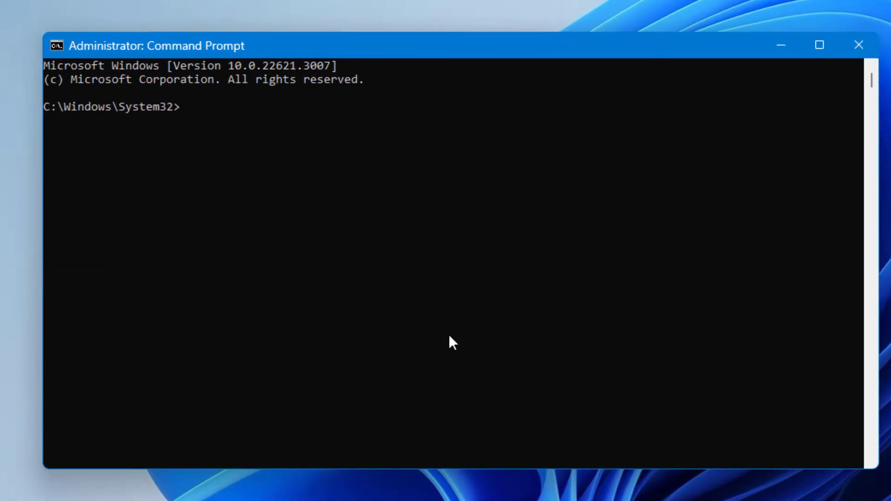
pyautogui.write('reg')
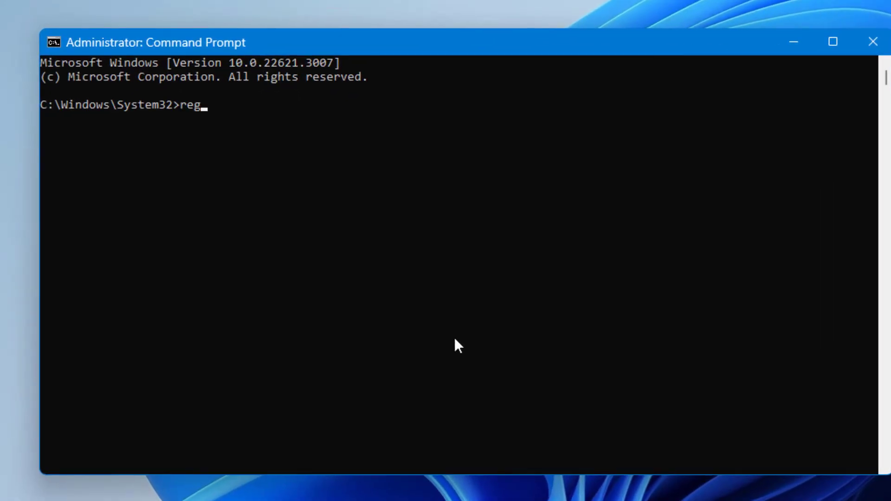
pyautogui.write('svr32')
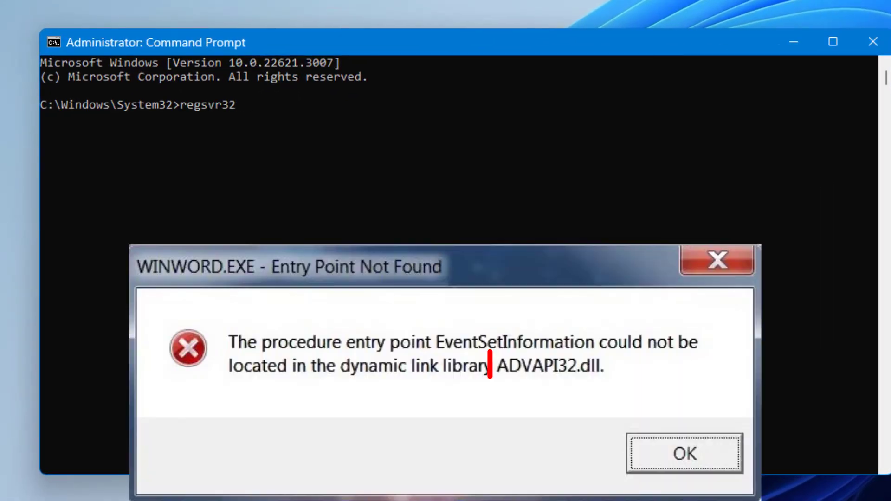
pyautogui.write(' ADVAPI32.dll')
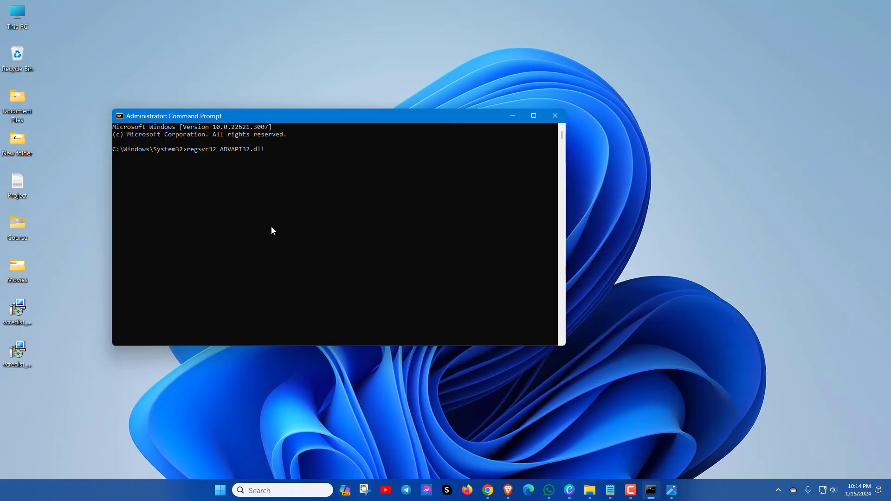
pyautogui.press('Return')
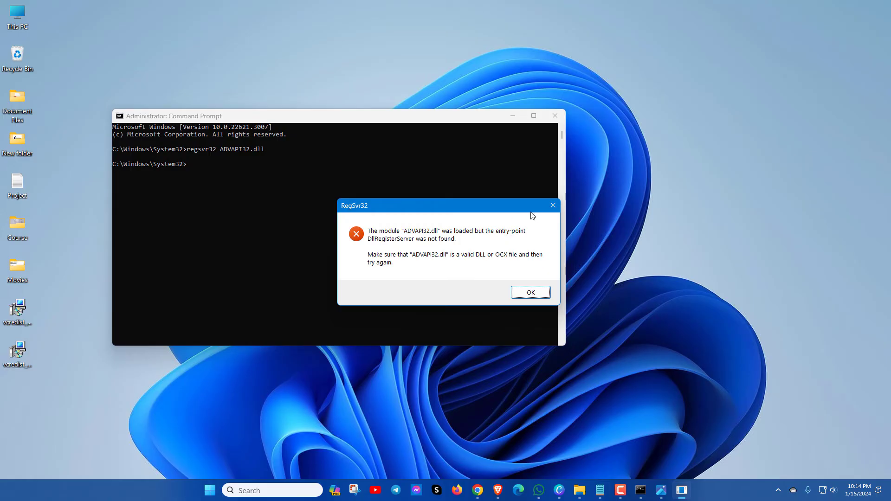
pyautogui.click(552, 206)
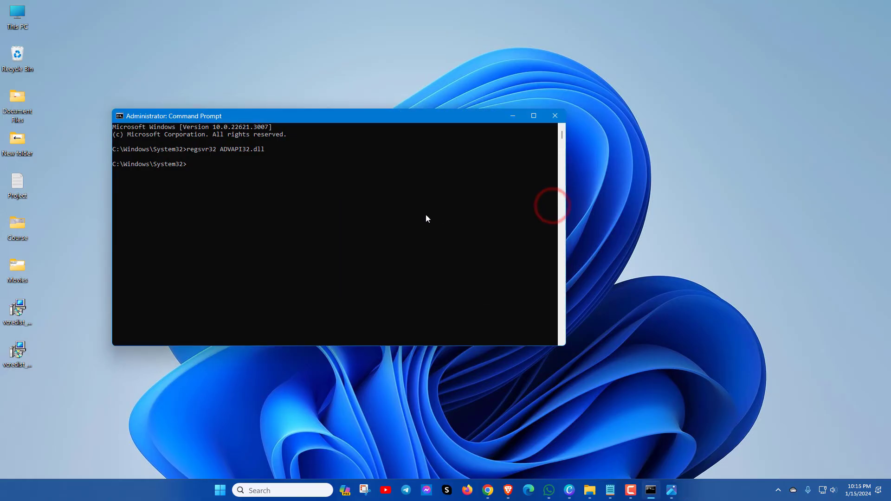
pyautogui.click(562, 117)
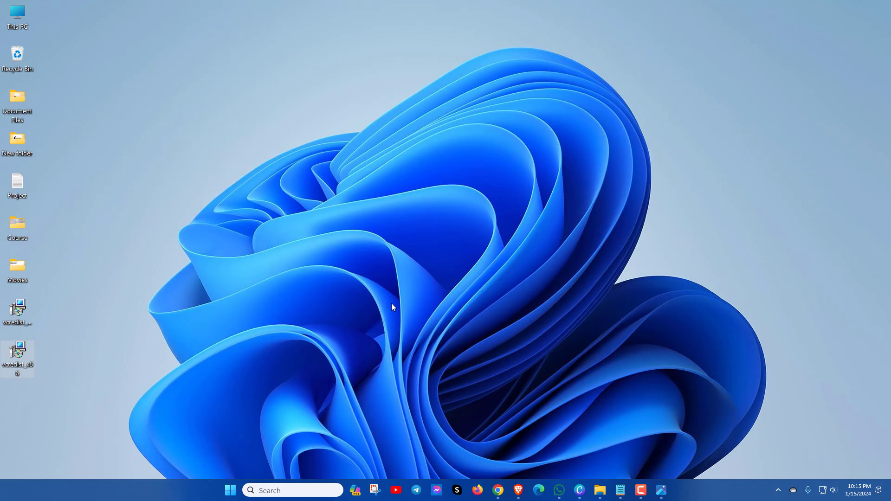
# Step: Run 'sfc /scannow' in an administrator Command Prompt to repair corrupt files, then close it
pyautogui.click(304, 487)
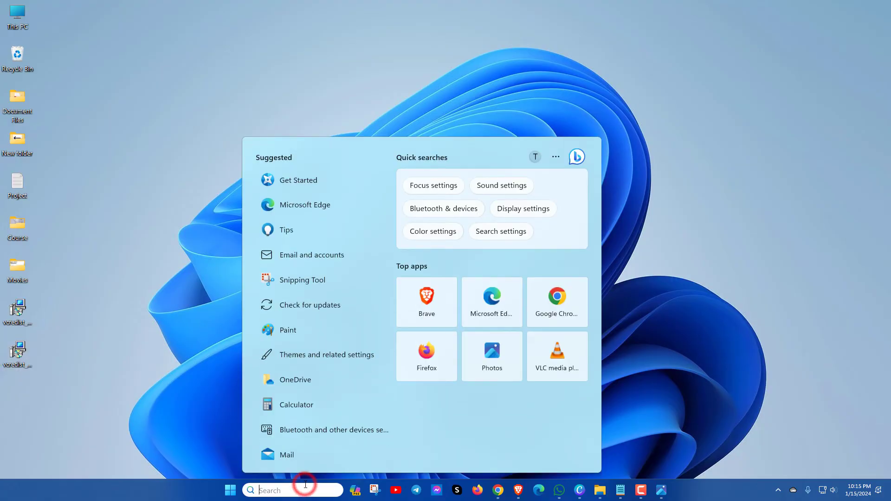
pyautogui.write('cmd')
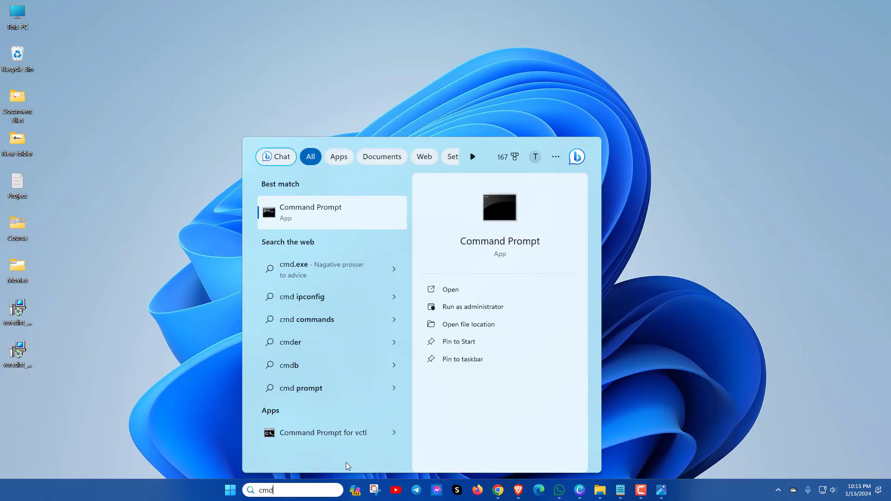
pyautogui.click(469, 312)
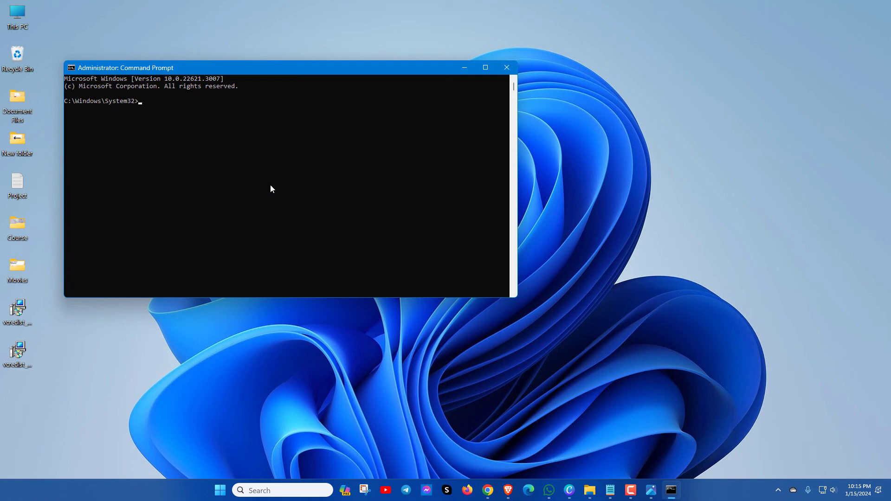
pyautogui.write('sfc /scanno')
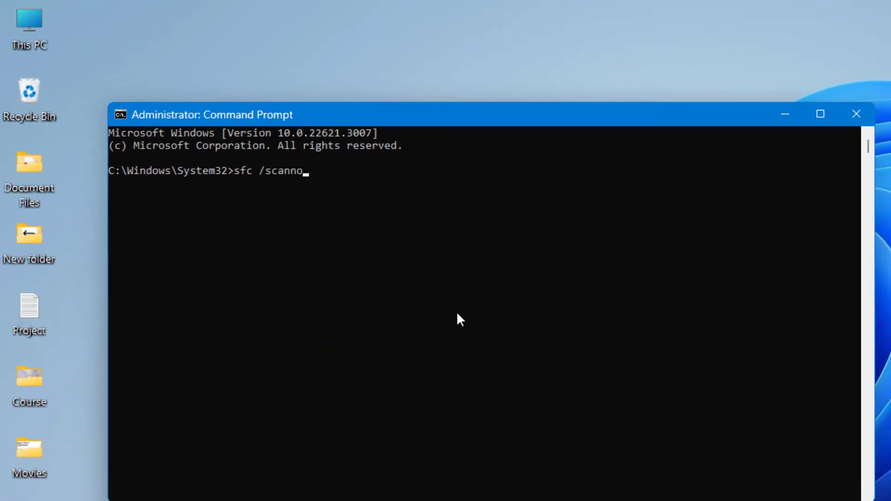
pyautogui.write('w')
pyautogui.press('Return')
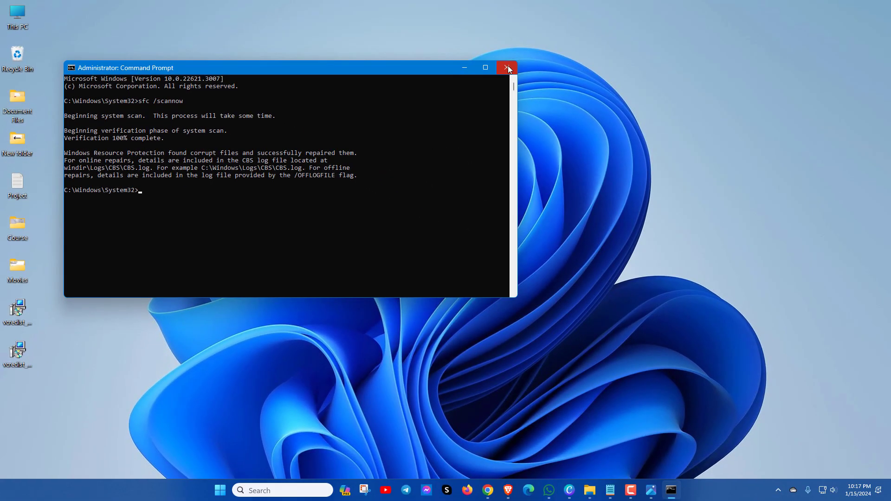
pyautogui.click(508, 68)
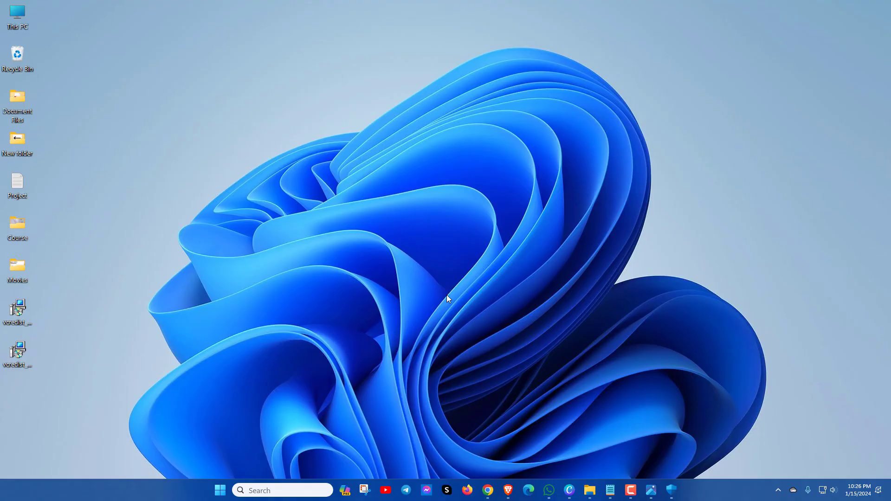
pyautogui.rightClick(220, 491)
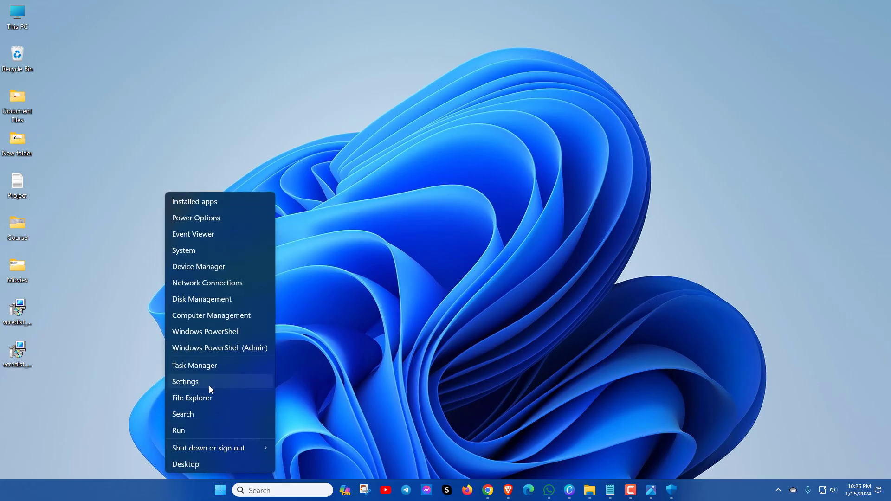
pyautogui.click(209, 386)
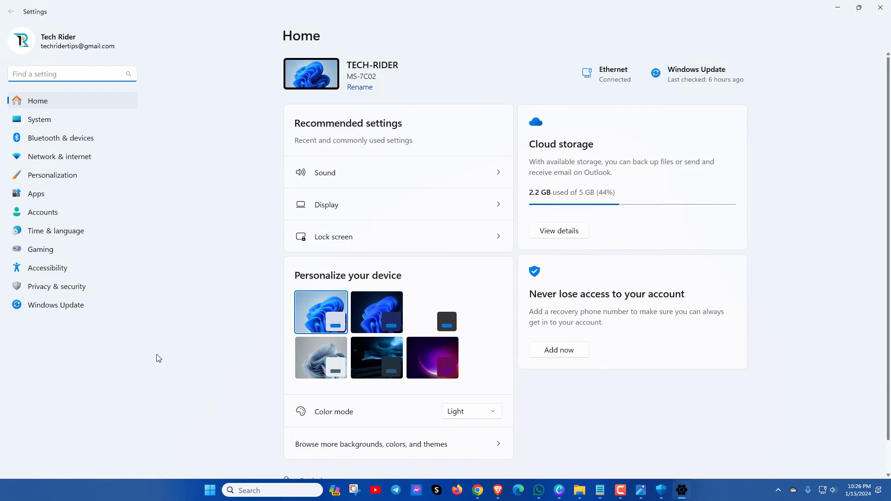
pyautogui.click(61, 307)
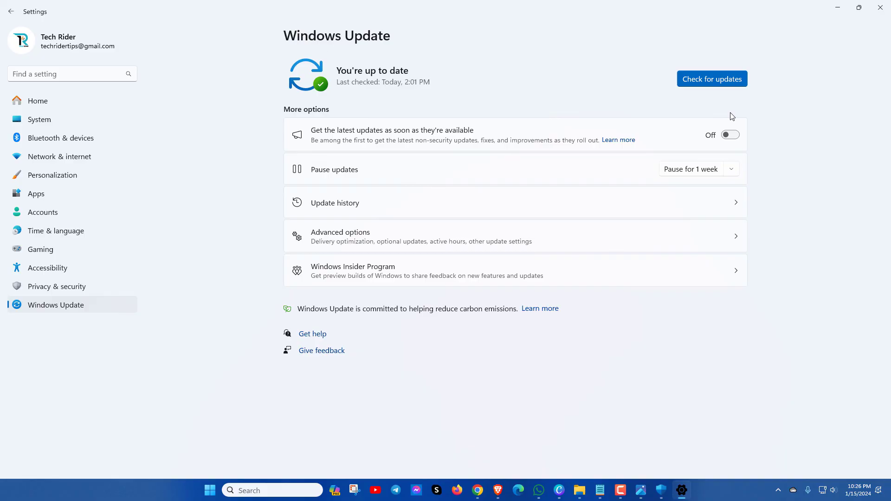
pyautogui.click(880, 8)
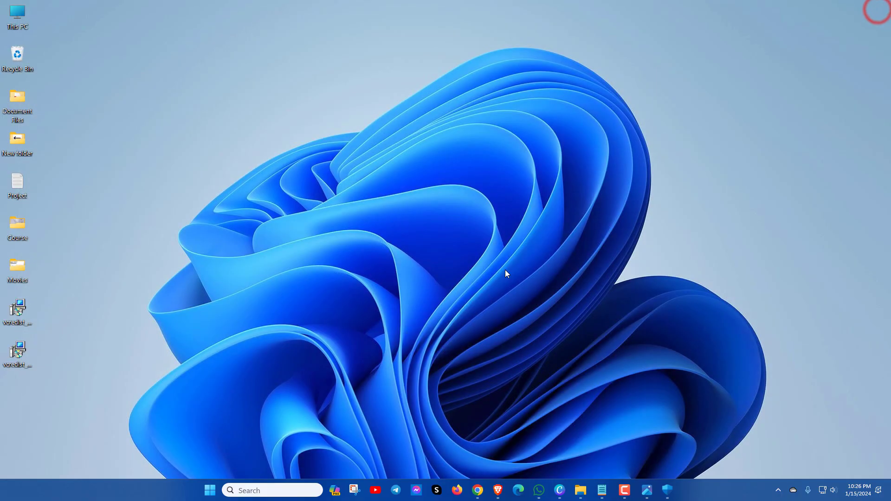